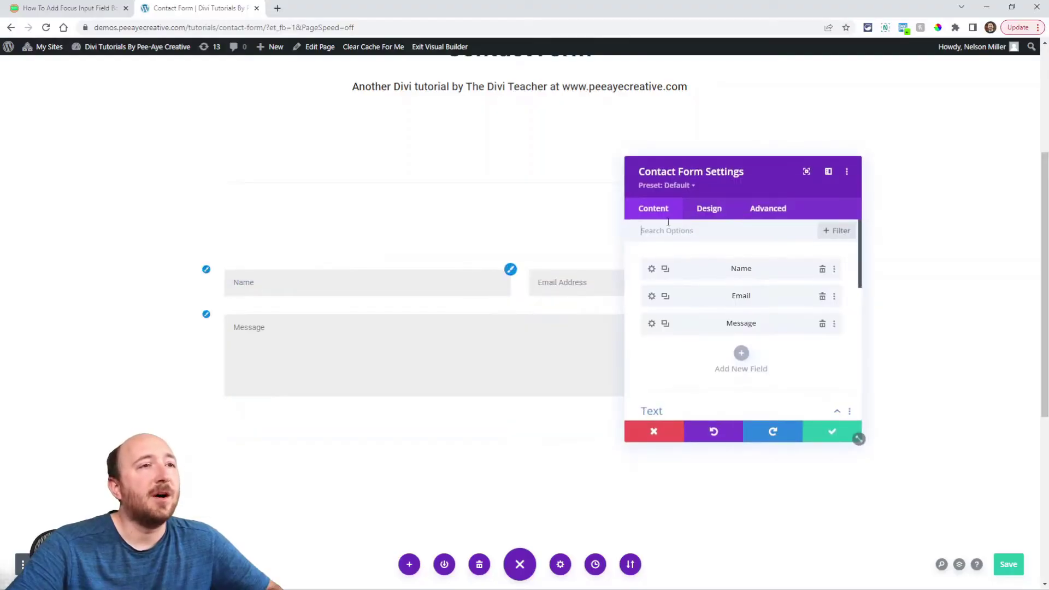
- In the contact form's field design settings, set Fields Focus Background Color to a pale tint after trying magenta
{"action": "left_click", "coordinate": [709, 210]}
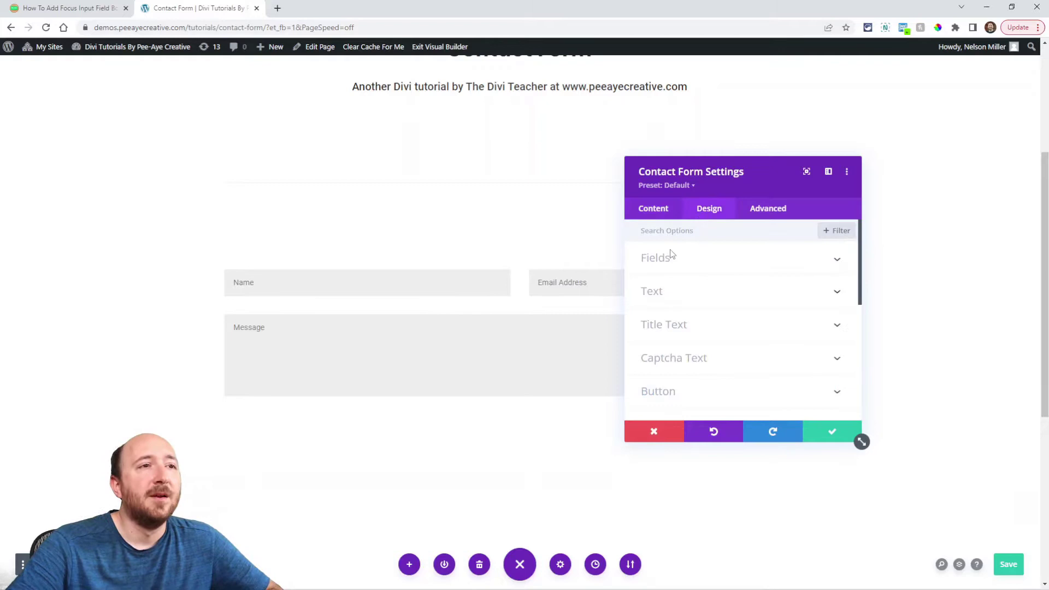
{"action": "left_click", "coordinate": [657, 260]}
{"action": "scroll", "coordinate": [705, 284], "scroll_direction": "down", "scroll_amount": 2}
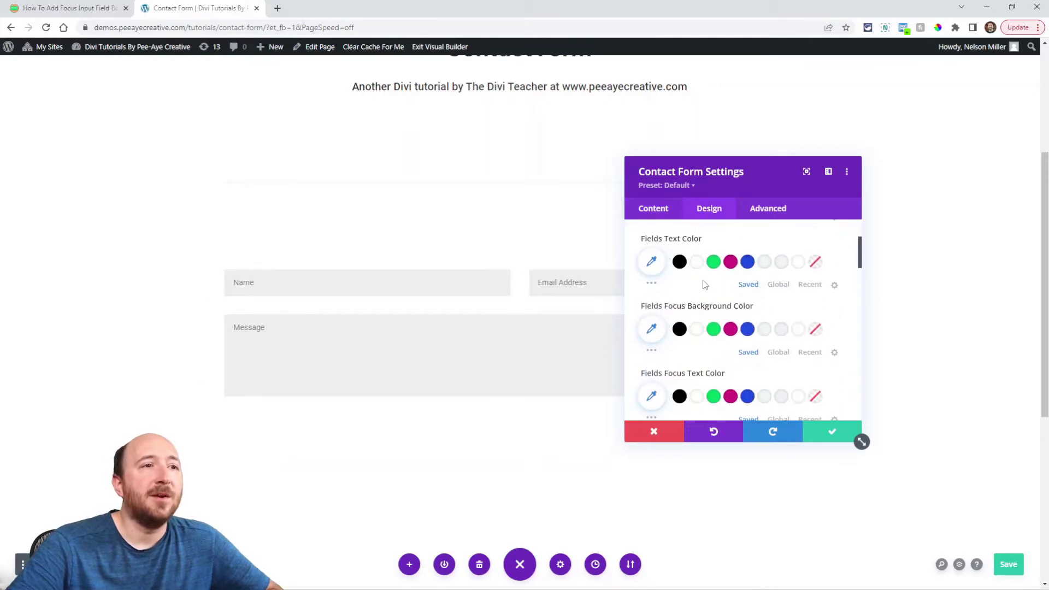
{"action": "mouse_move", "coordinate": [658, 310]}
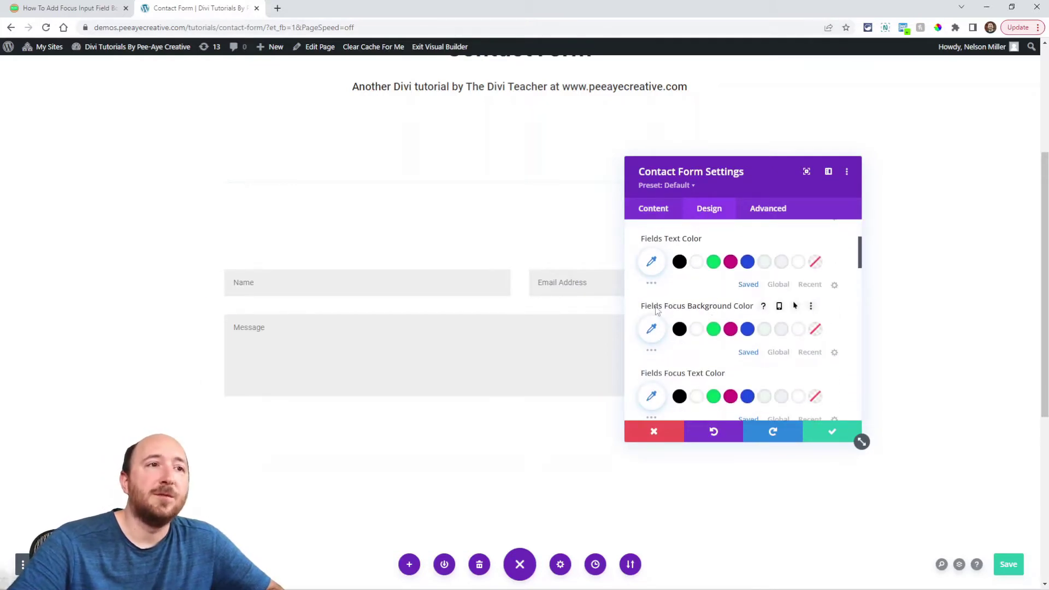
{"action": "left_click", "coordinate": [731, 334]}
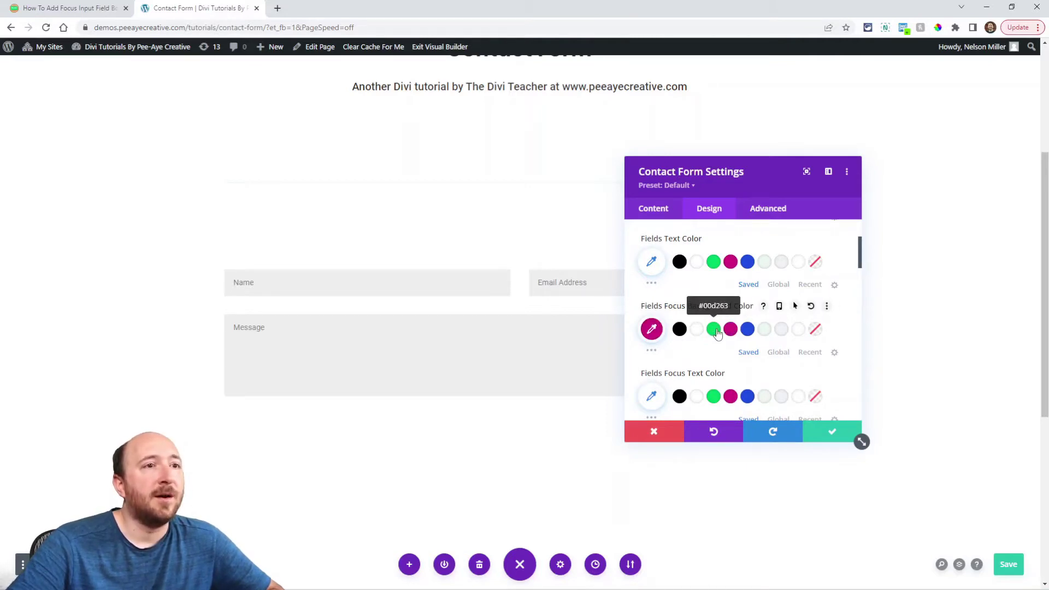
{"action": "left_click", "coordinate": [763, 333]}
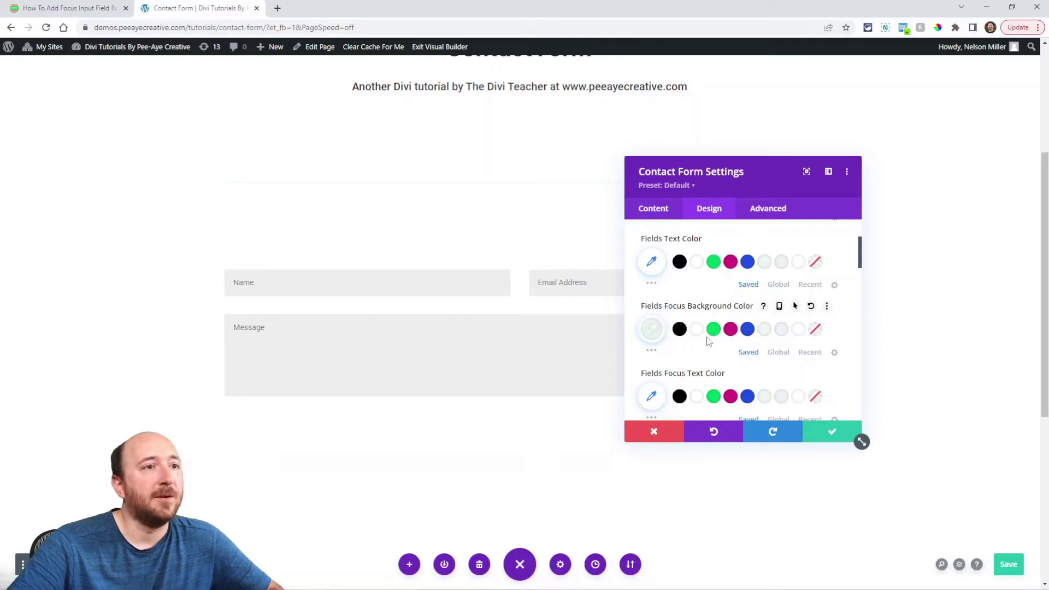
- Set Fields Focus Text Color to the green #00d263 swatch
{"action": "scroll", "coordinate": [684, 373], "scroll_direction": "down", "scroll_amount": 1}
{"action": "scroll", "coordinate": [684, 373], "scroll_direction": "down", "scroll_amount": 1}
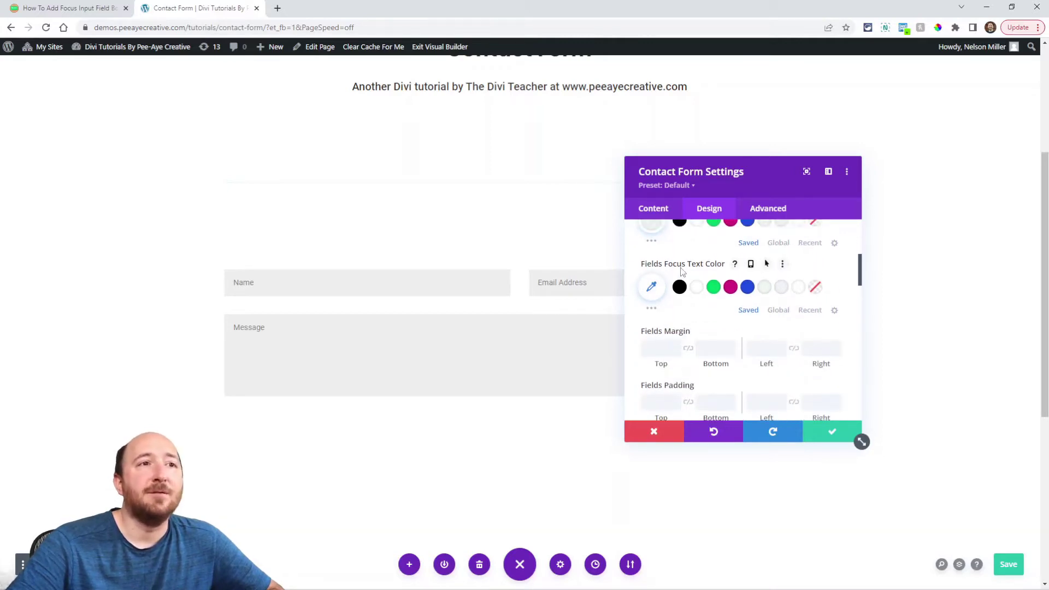
{"action": "left_click", "coordinate": [713, 287]}
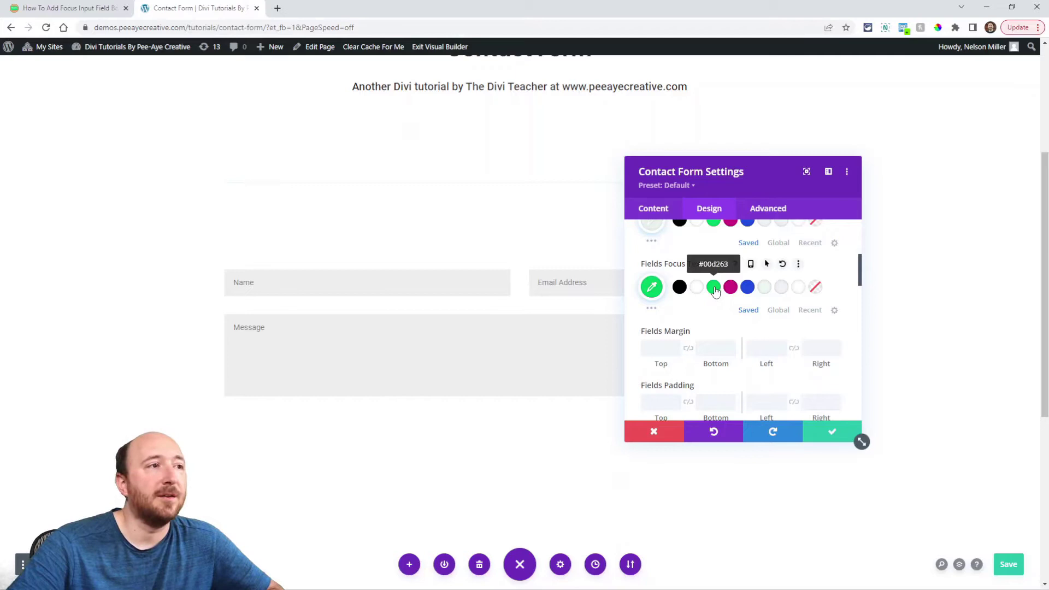
{"action": "scroll", "coordinate": [736, 284], "scroll_direction": "up", "scroll_amount": 1}
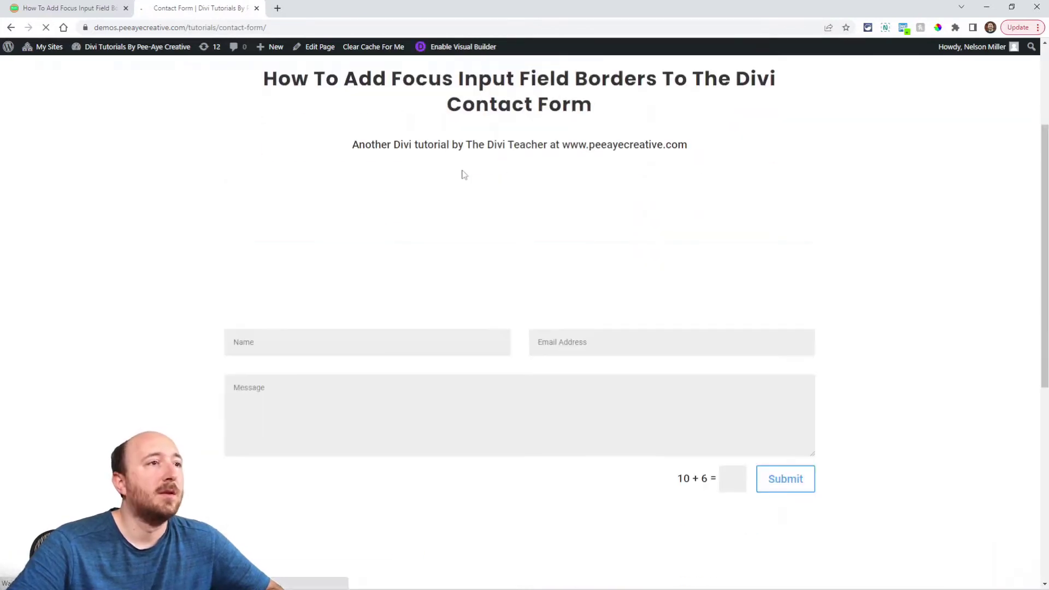
- On the live form, focus the Name, Email Address and Message fields to check the pale green highlight
{"action": "scroll", "coordinate": [461, 173], "scroll_direction": "down", "scroll_amount": 2}
{"action": "left_click", "coordinate": [322, 235]}
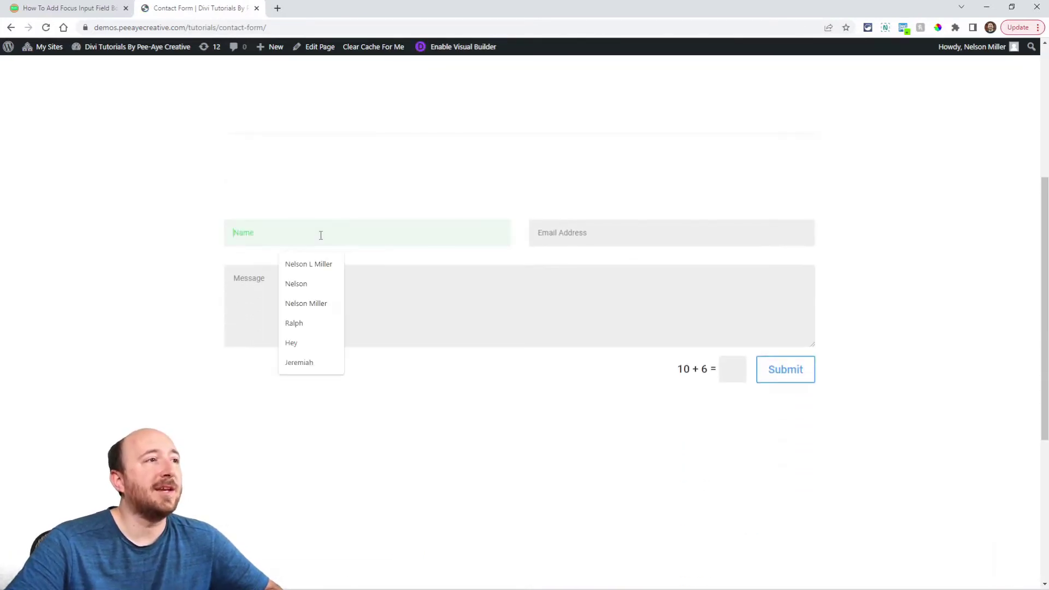
{"action": "left_click", "coordinate": [626, 240]}
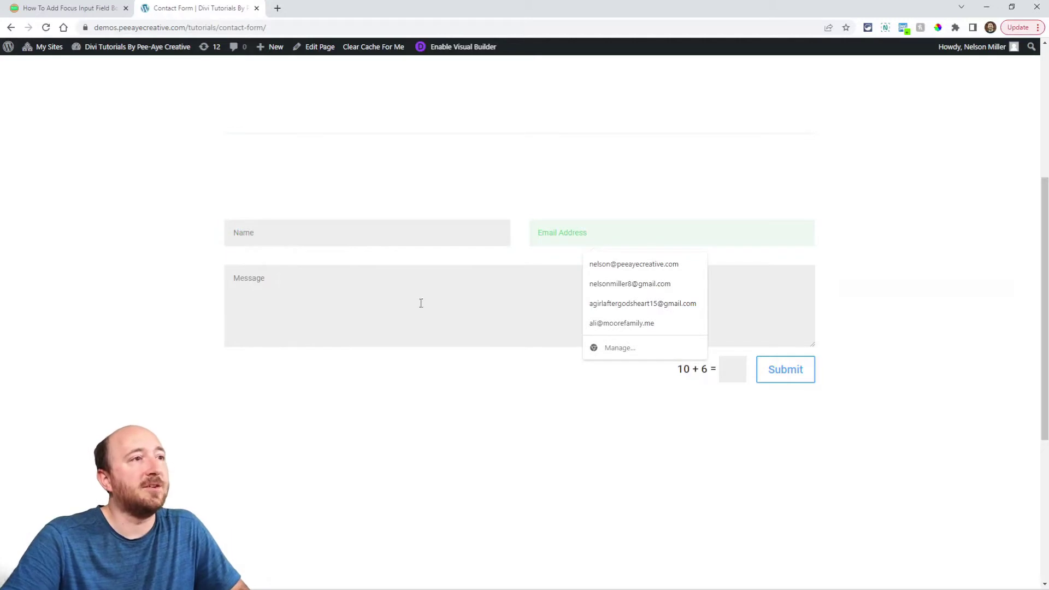
{"action": "left_click", "coordinate": [364, 311]}
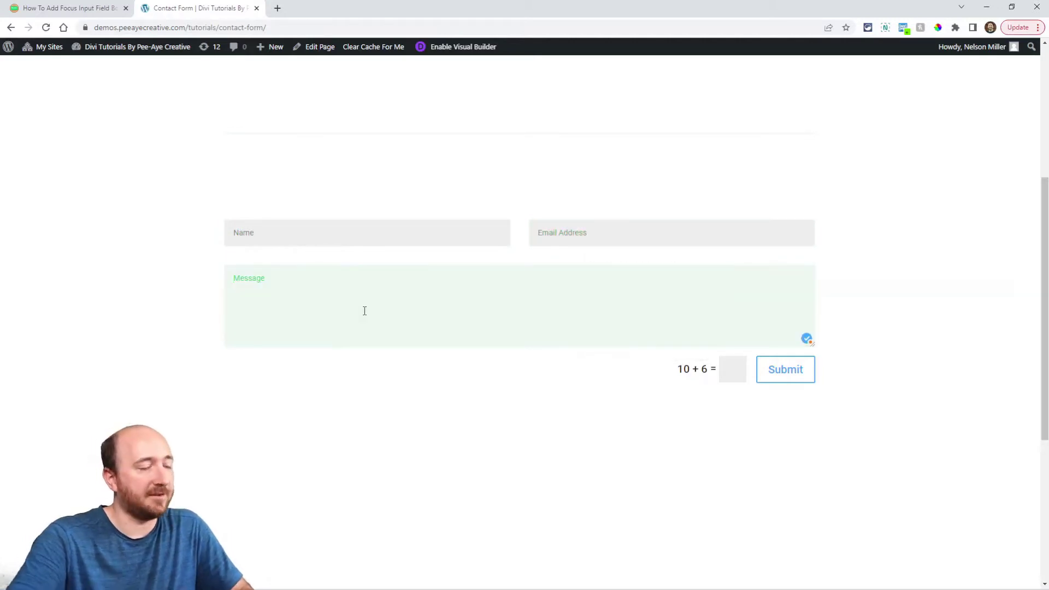
{"action": "left_click", "coordinate": [287, 238]}
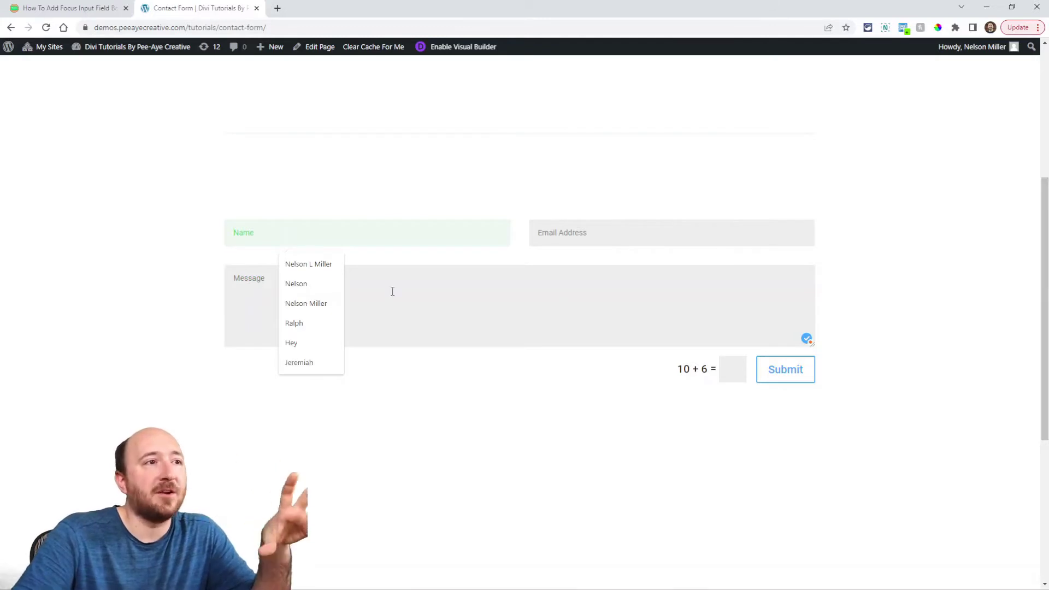
{"action": "left_click", "coordinate": [466, 345]}
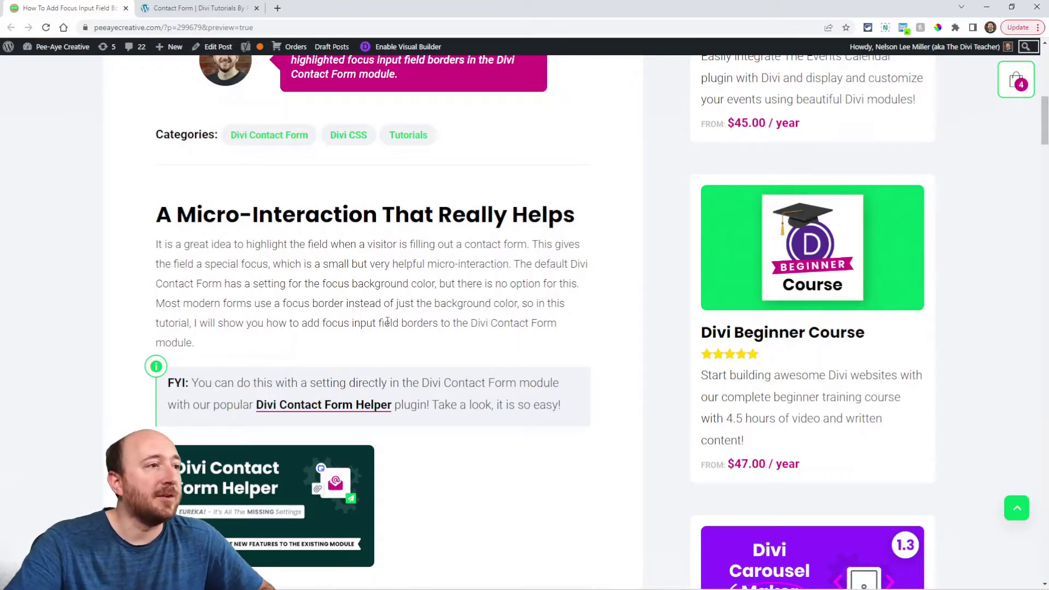
- Scroll to the tutorial's step 1 and select the class name pa-contact-form-focus-borders
{"action": "scroll", "coordinate": [421, 279], "scroll_direction": "down", "scroll_amount": 2}
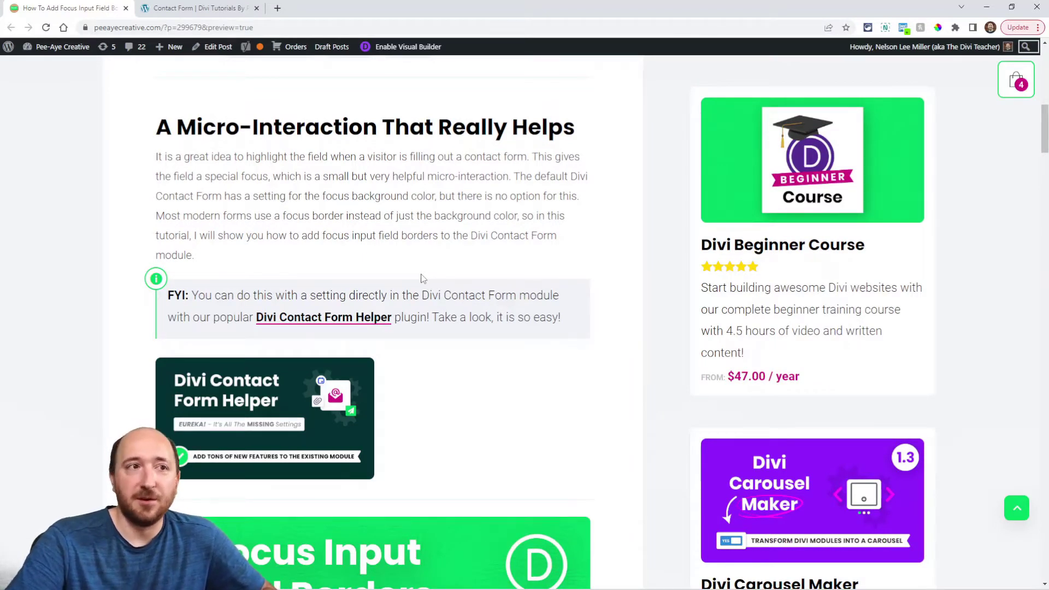
{"action": "scroll", "coordinate": [569, 332], "scroll_direction": "down", "scroll_amount": 10}
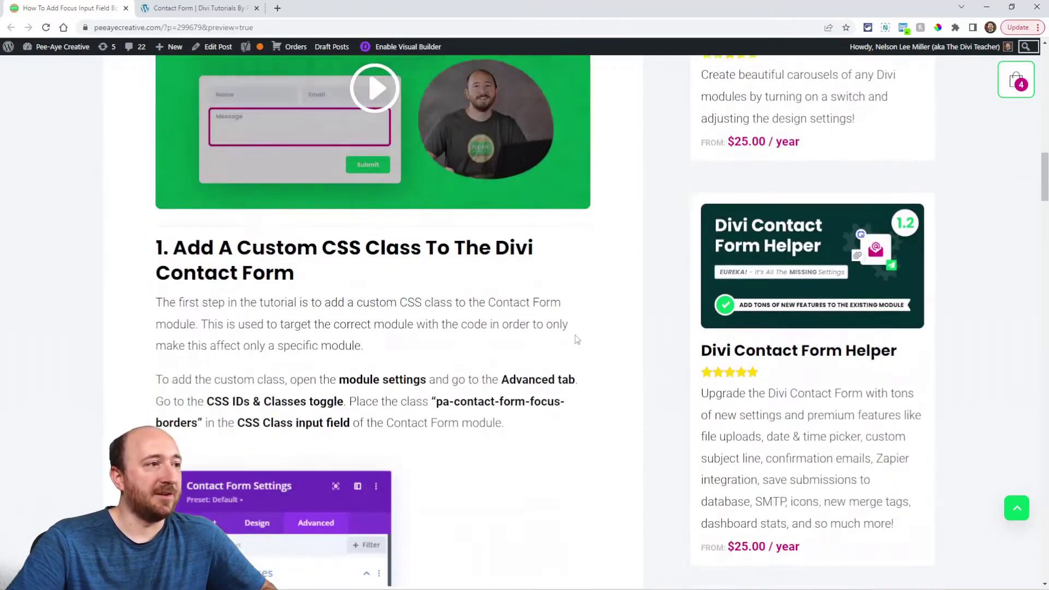
{"action": "scroll", "coordinate": [569, 332], "scroll_direction": "down", "scroll_amount": 2}
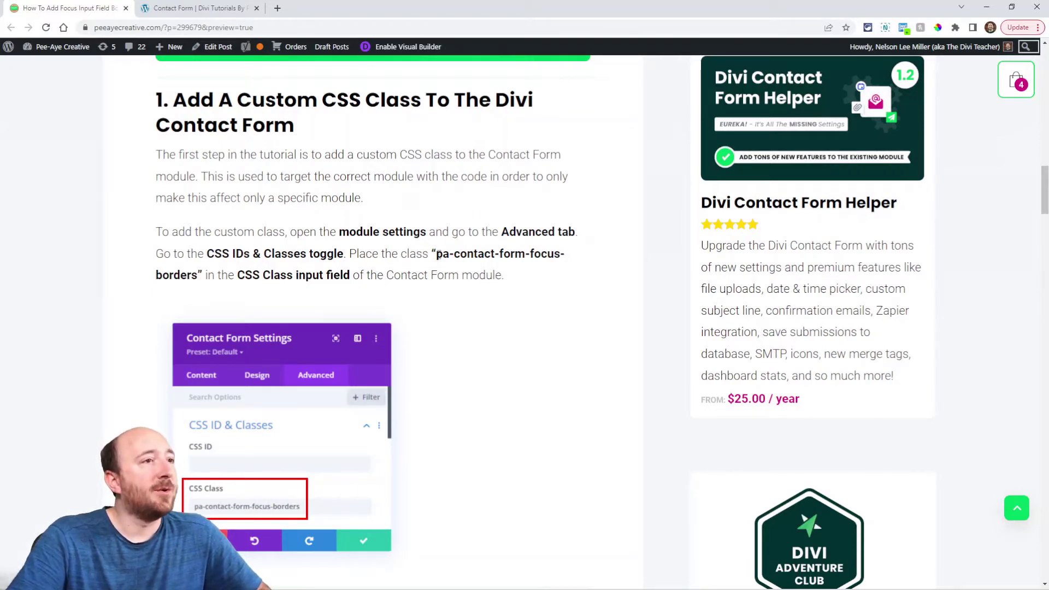
{"action": "left_click_drag", "start_coordinate": [437, 254], "coordinate": [200, 274]}
{"action": "key", "text": "ctrl+c"}
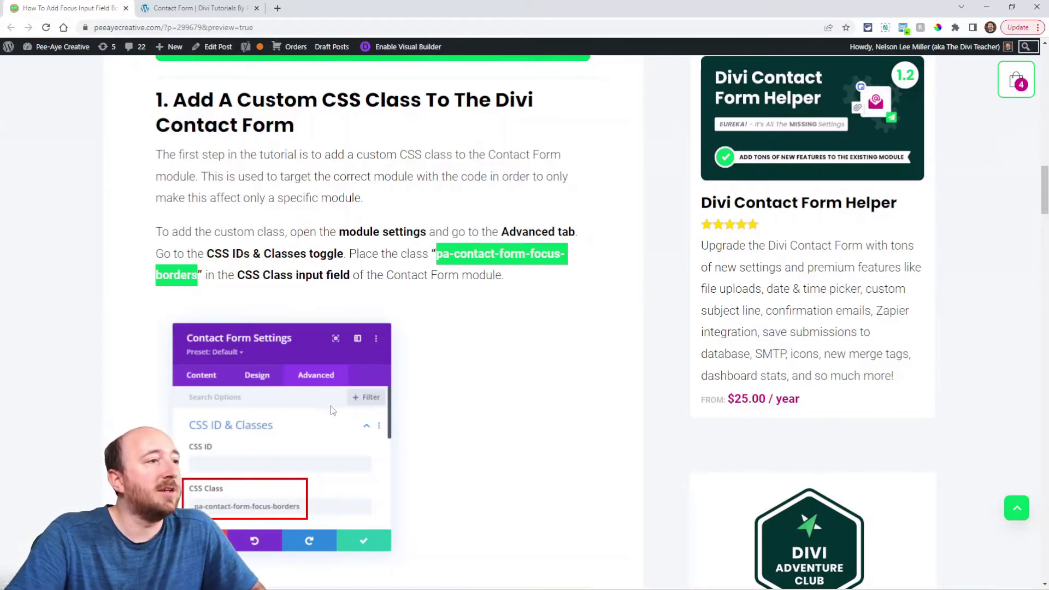
- Reopen the Visual Builder, paste pa-contact-form-focus-borders into the form's Advanced CSS Class field, and save
{"action": "left_click", "coordinate": [164, 8]}
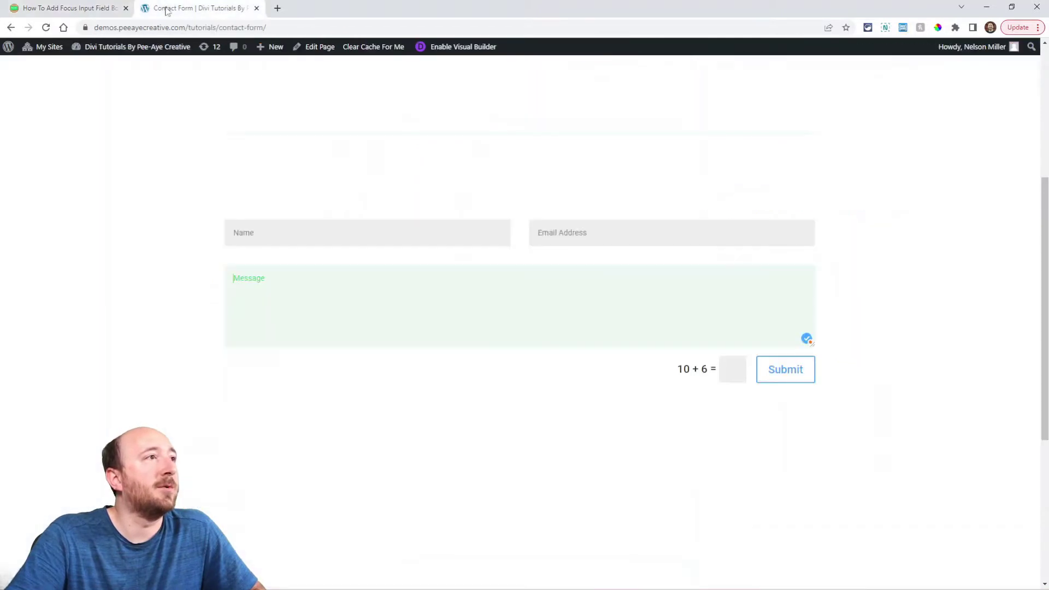
{"action": "left_click", "coordinate": [435, 46]}
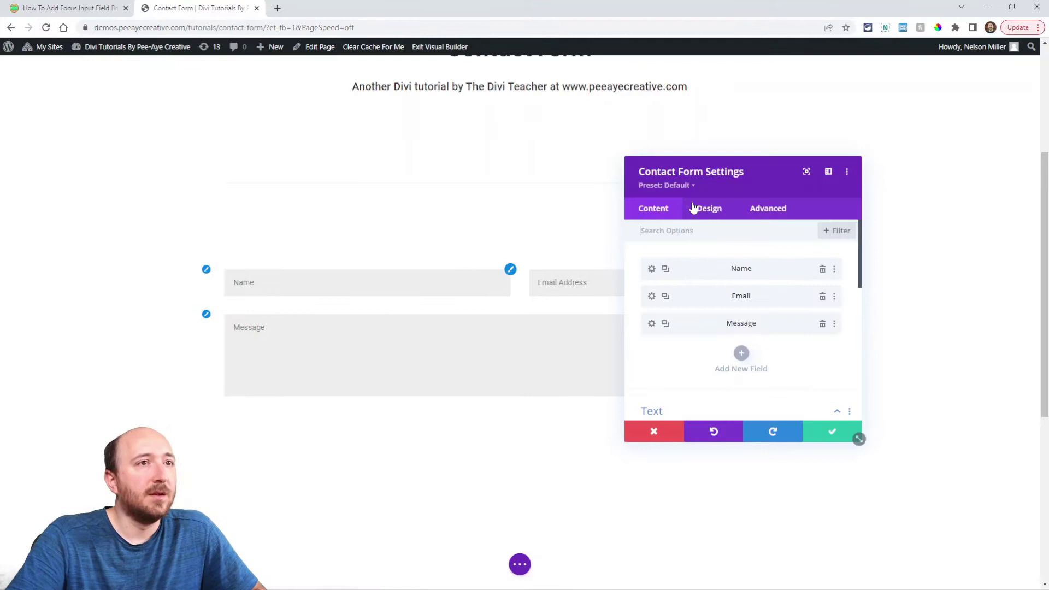
{"action": "left_click_drag", "start_coordinate": [704, 185], "coordinate": [632, 185]}
{"action": "left_click", "coordinate": [682, 216]}
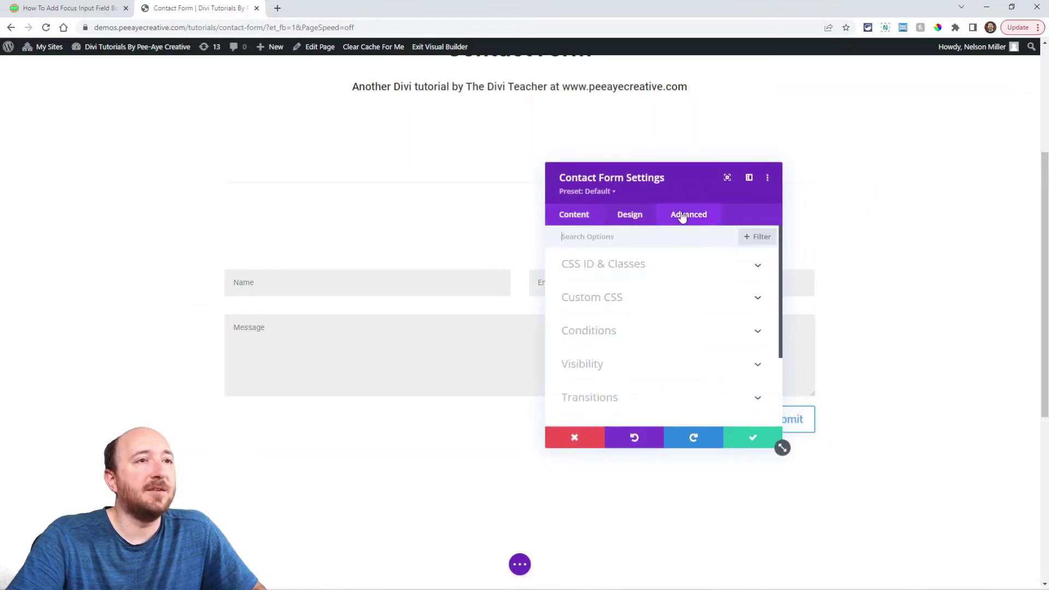
{"action": "left_click", "coordinate": [623, 270]}
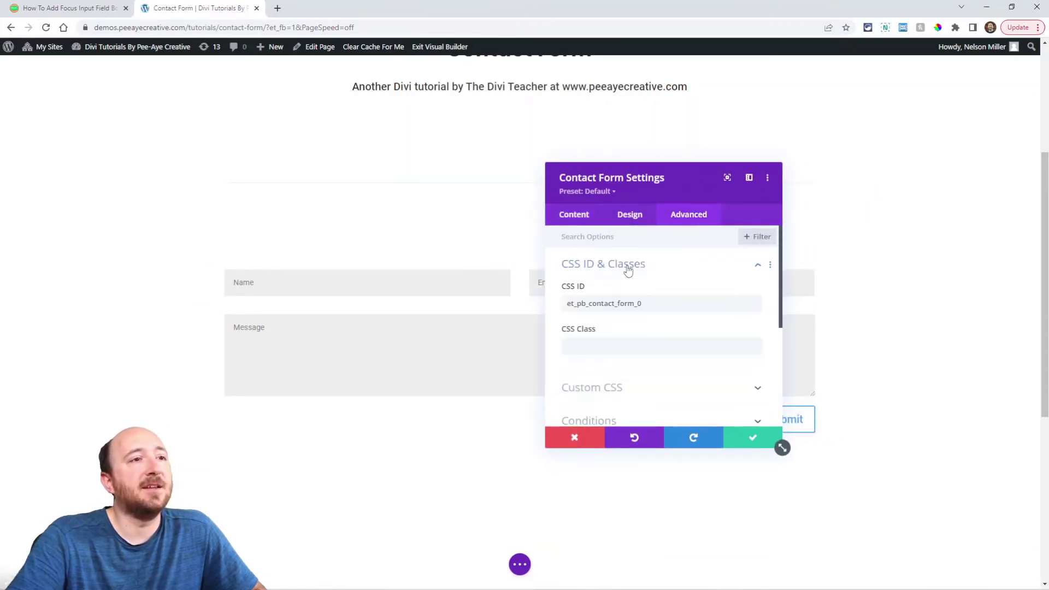
{"action": "key", "text": "ctrl+v"}
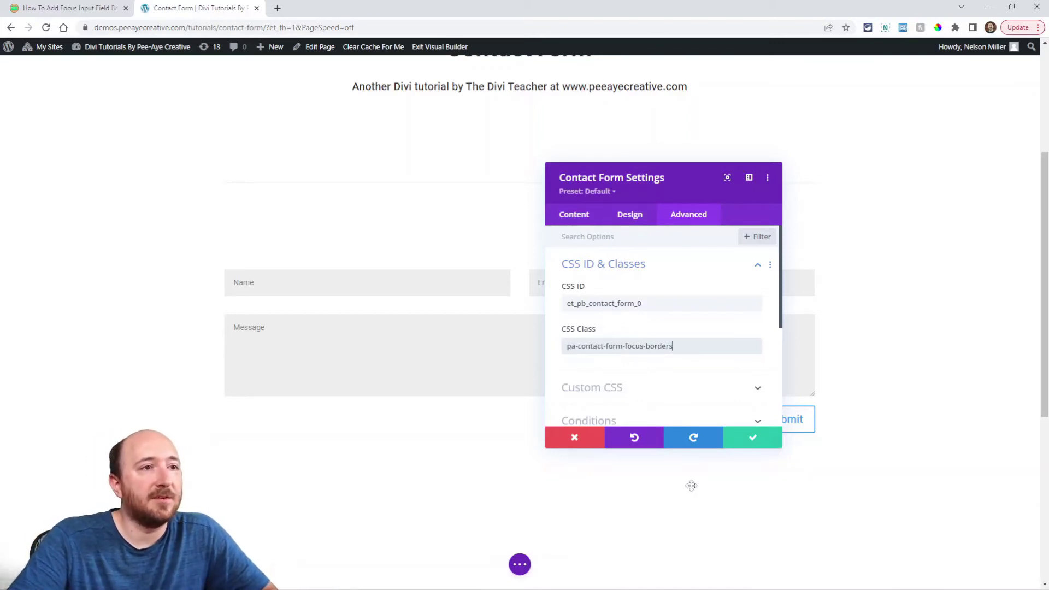
{"action": "left_click", "coordinate": [750, 439]}
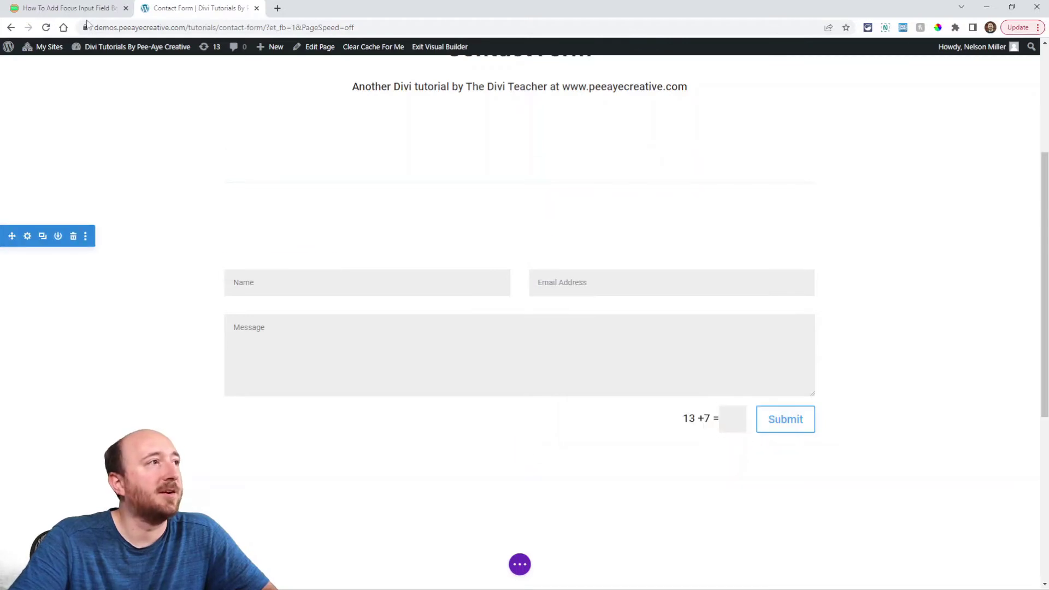
- Copy the tutorial's step 2 CSS snippet giving a 2px solid #00d263 focus border
{"action": "left_click", "coordinate": [71, 9]}
{"action": "scroll", "coordinate": [483, 291], "scroll_direction": "down", "scroll_amount": 9}
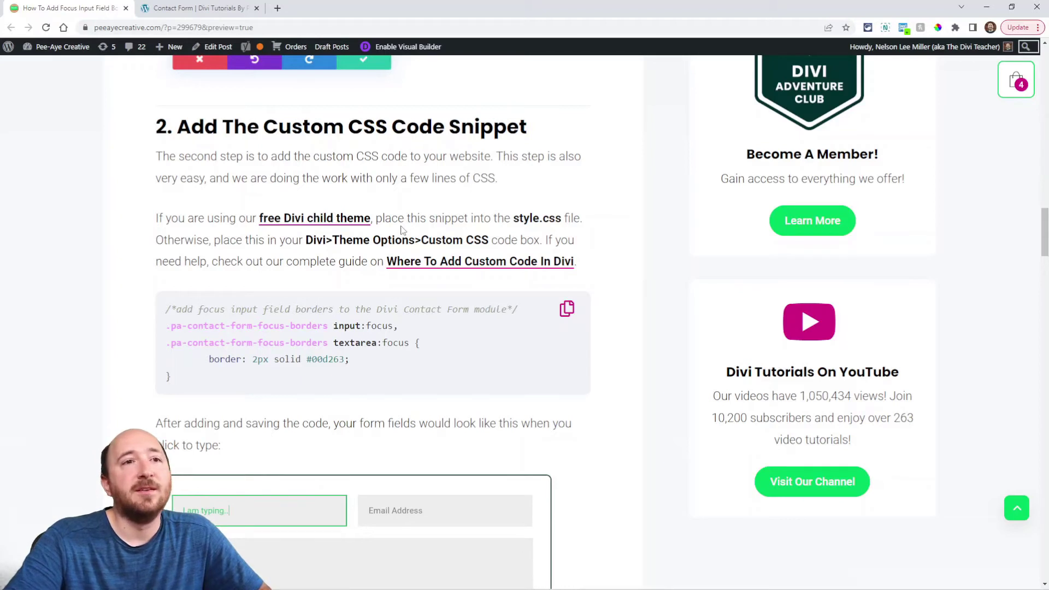
{"action": "left_click", "coordinate": [566, 310]}
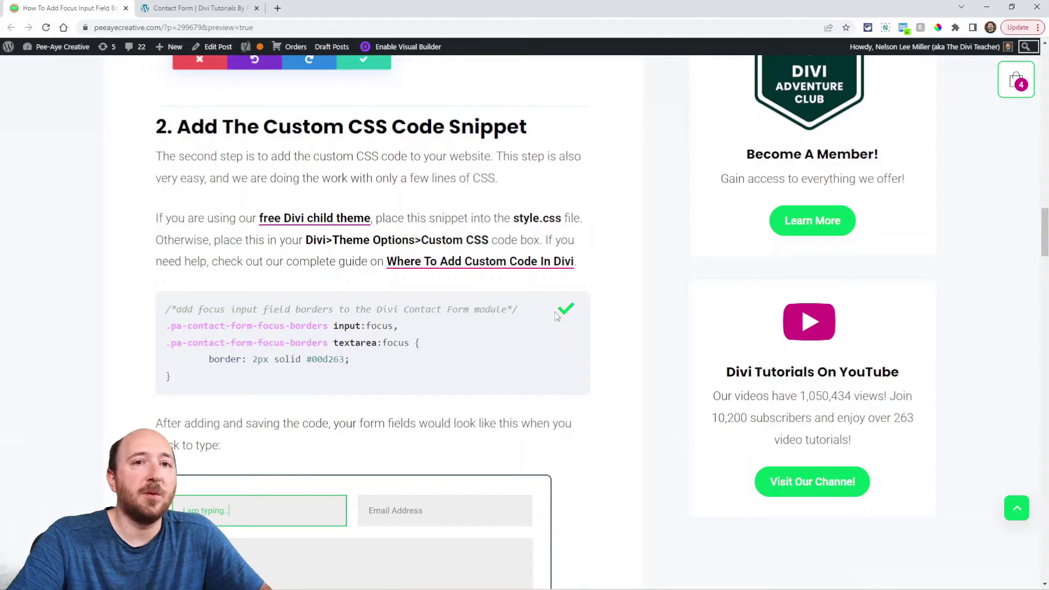
{"action": "left_click", "coordinate": [200, 11]}
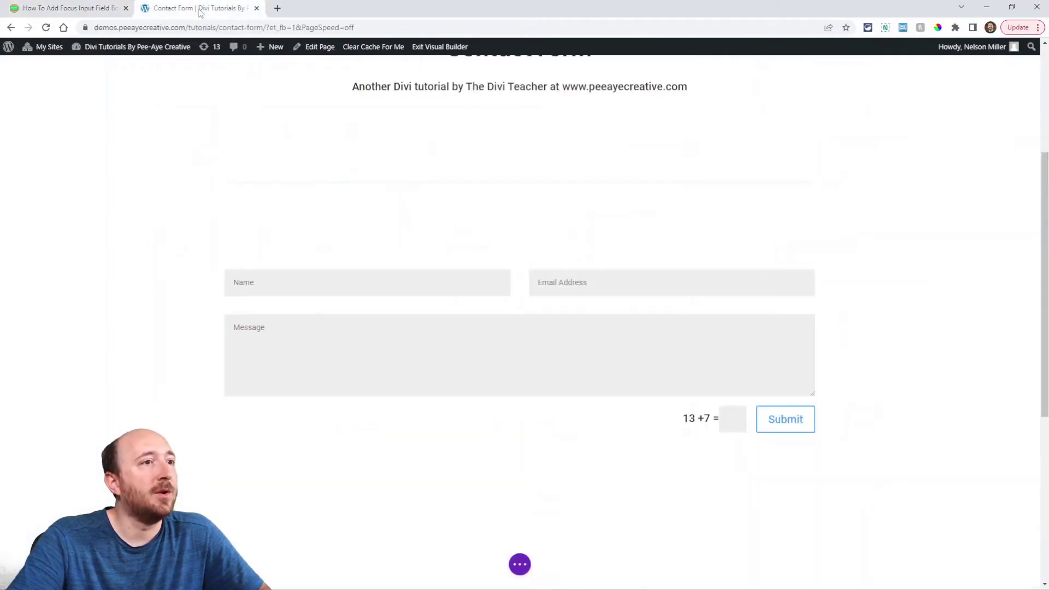
- Save and exit the Visual Builder, then paste the focus-border rule into the User CSS editor
{"action": "left_click", "coordinate": [437, 48]}
{"action": "left_click", "coordinate": [575, 383]}
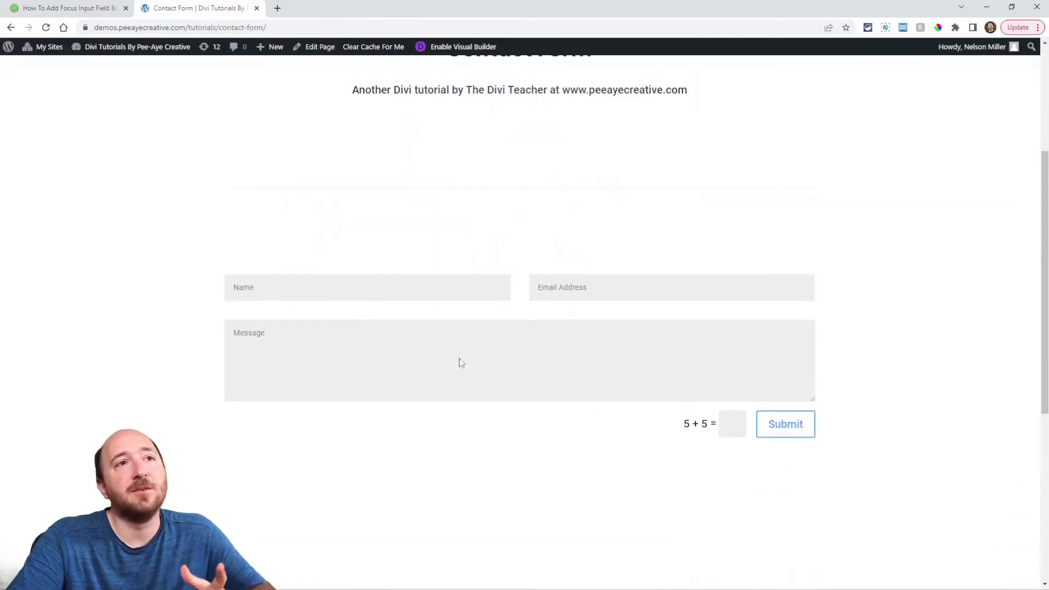
{"action": "left_click", "coordinate": [903, 28]}
{"action": "scroll", "coordinate": [534, 262], "scroll_direction": "down", "scroll_amount": 1}
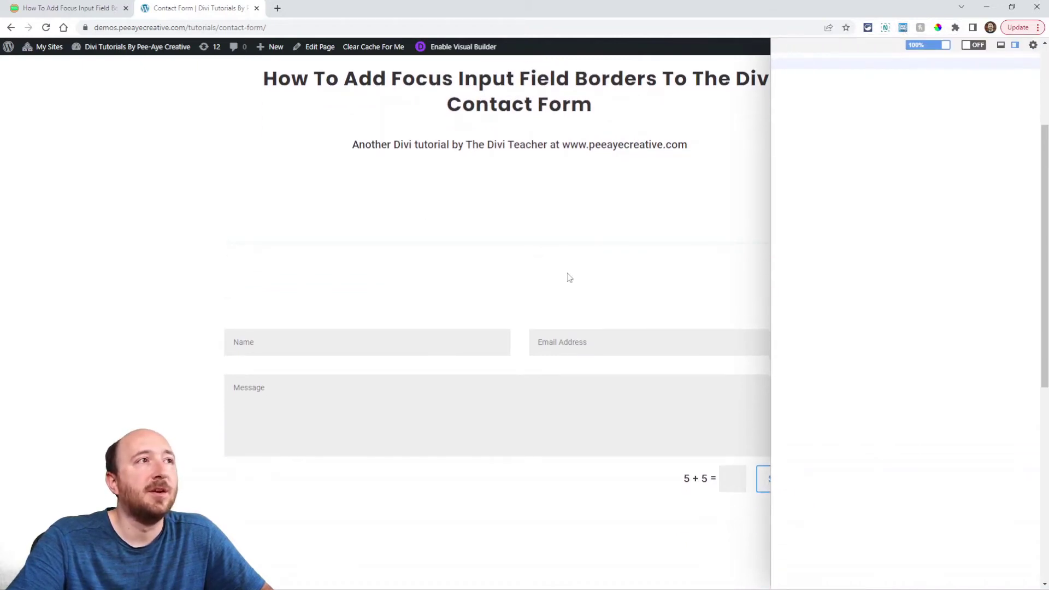
{"action": "left_click", "coordinate": [831, 93]}
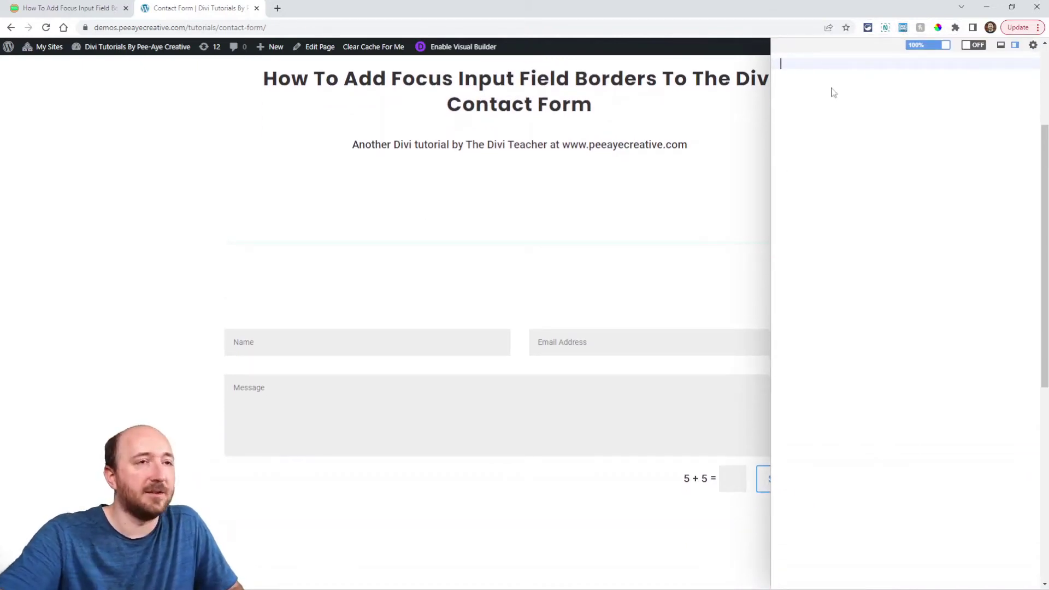
{"action": "key", "text": "ctrl+v"}
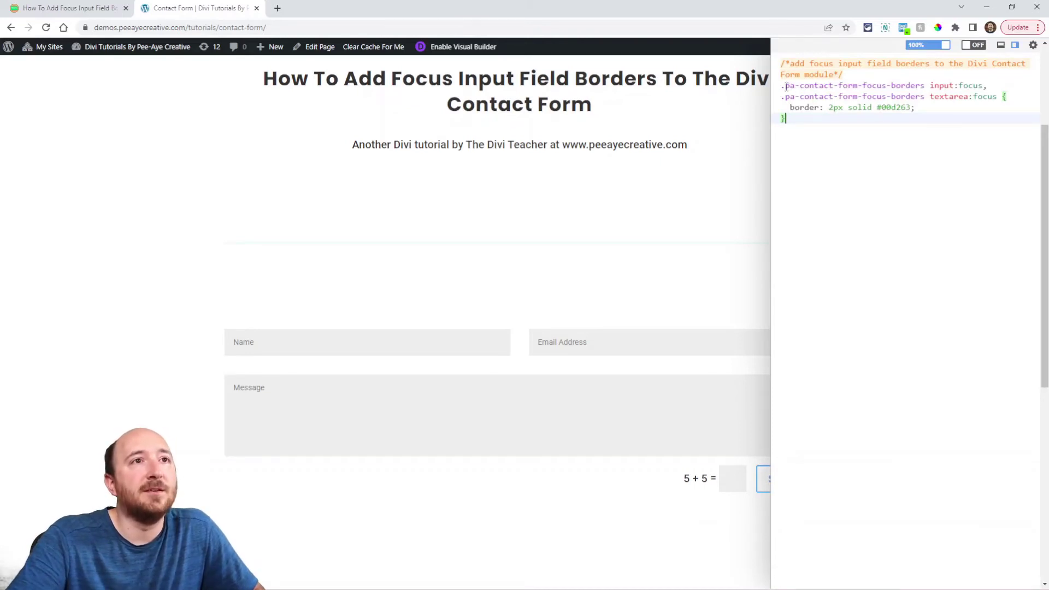
{"action": "left_click_drag", "start_coordinate": [786, 87], "coordinate": [982, 86]}
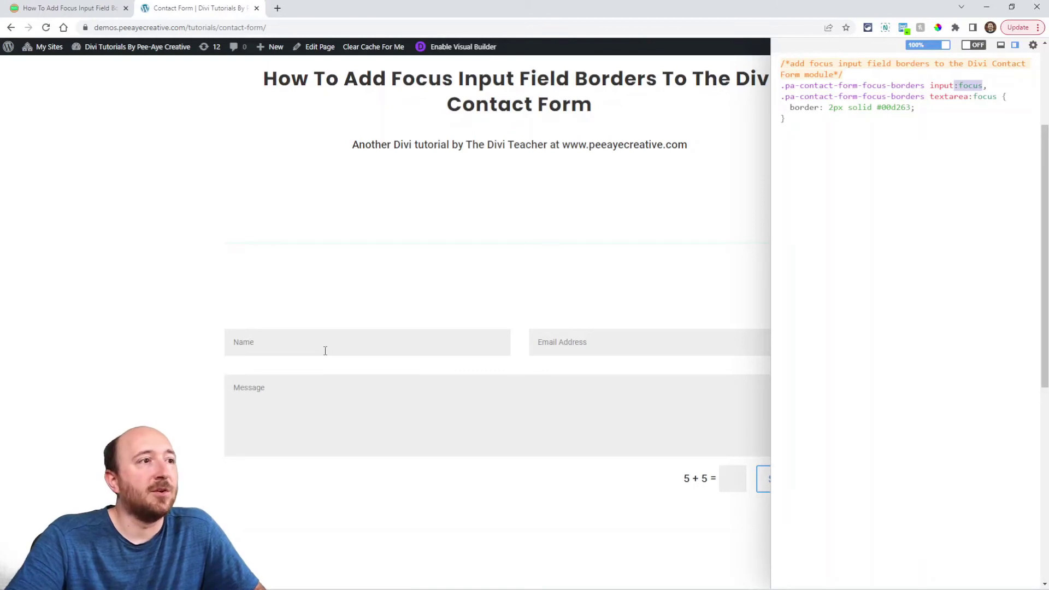
- Temporarily change the focus border width to 12px, preview it on the Name field, then revert to 2px
{"action": "left_click", "coordinate": [276, 346]}
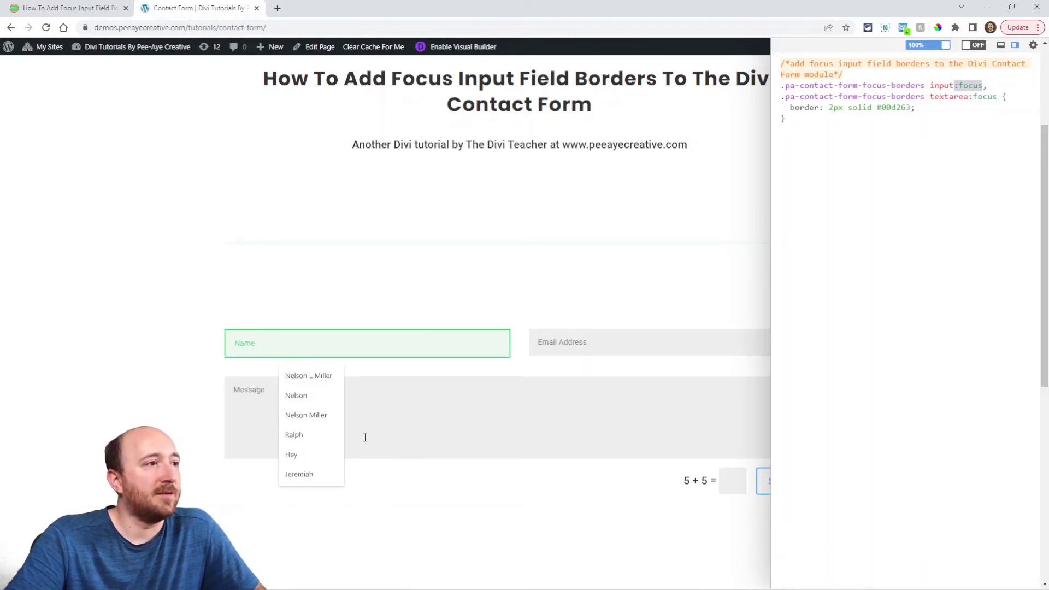
{"action": "left_click", "coordinate": [830, 107]}
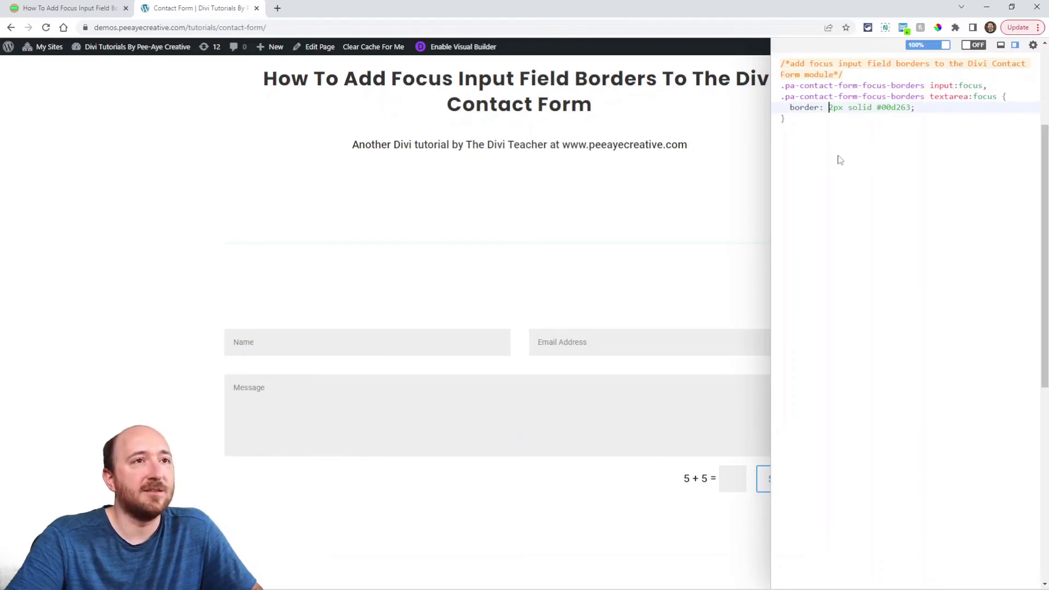
{"action": "type", "text": "1"}
{"action": "left_click", "coordinate": [453, 345]}
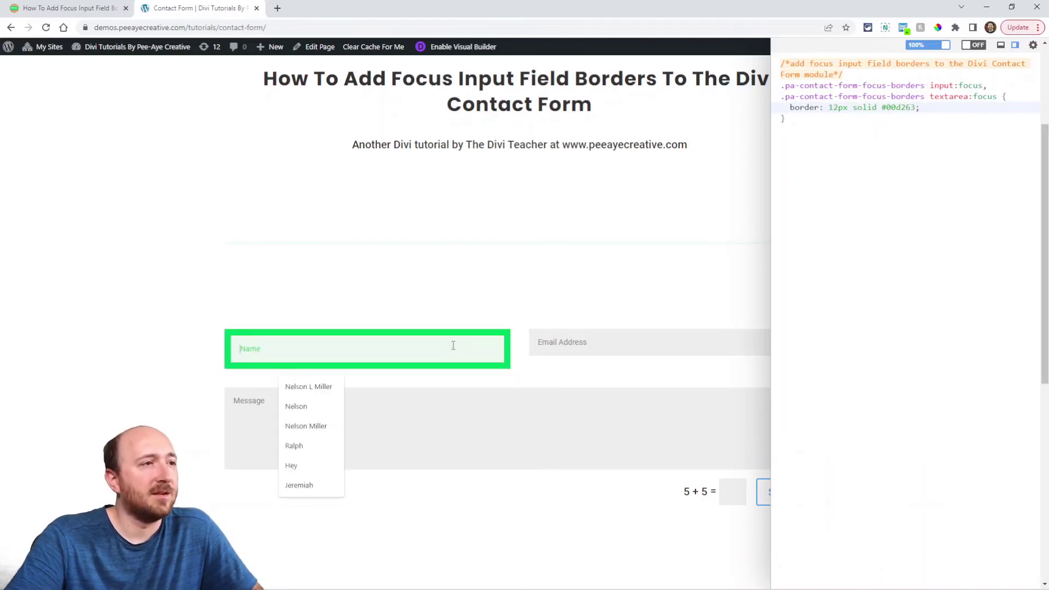
{"action": "left_click", "coordinate": [836, 107]}
{"action": "key", "text": "BackSpace"}
{"action": "left_click", "coordinate": [782, 245]}
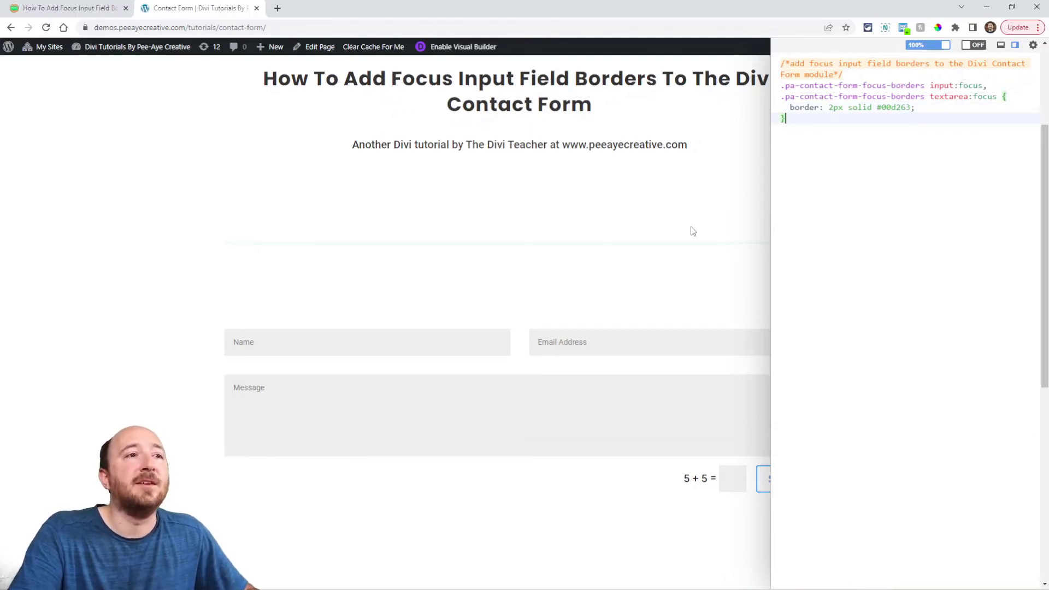
- Verify the green 2px focus border on the Name, Email Address and Message fields
{"action": "left_click", "coordinate": [340, 343]}
{"action": "left_click", "coordinate": [627, 340]}
{"action": "left_click", "coordinate": [350, 401]}
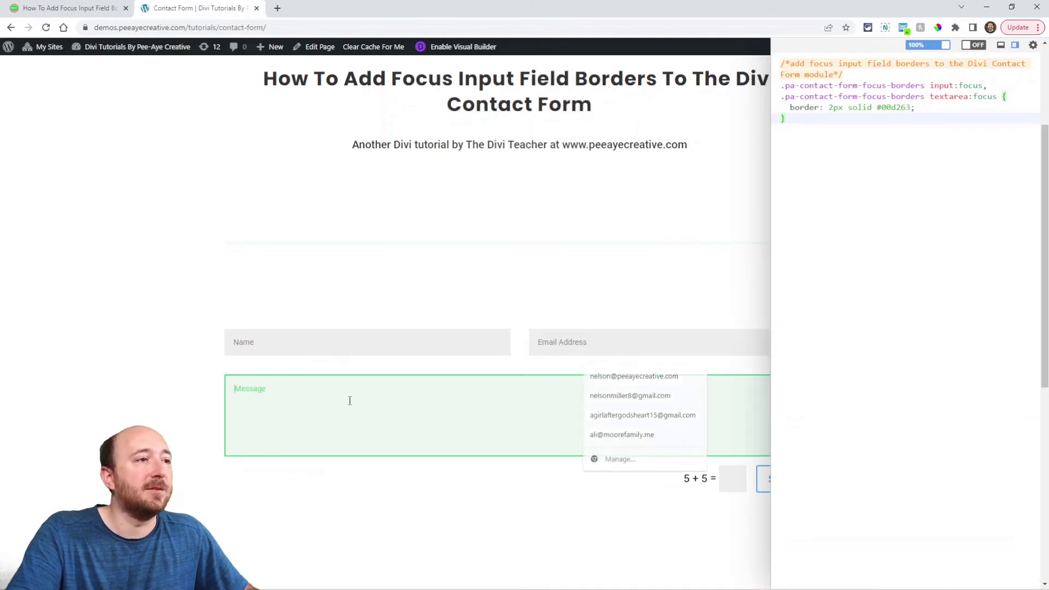
- Return to the tutorial article and scroll to the Divi Contact Form Helper's Input Focus Border settings card
{"action": "key", "text": "ctrl+shift+Tab"}
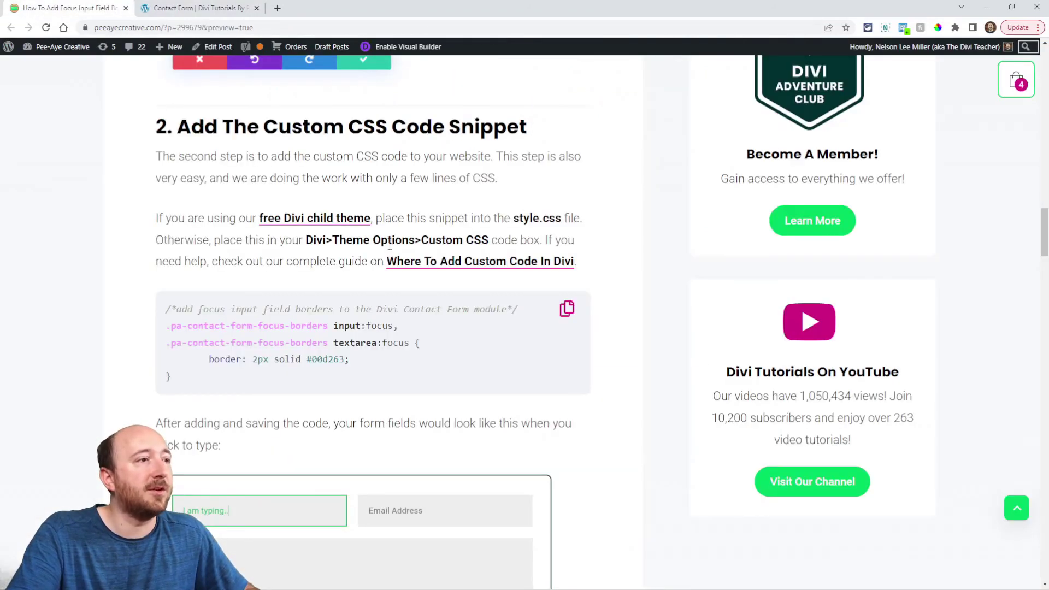
{"action": "scroll", "coordinate": [424, 255], "scroll_direction": "down", "scroll_amount": 5}
{"action": "scroll", "coordinate": [497, 295], "scroll_direction": "down", "scroll_amount": 8}
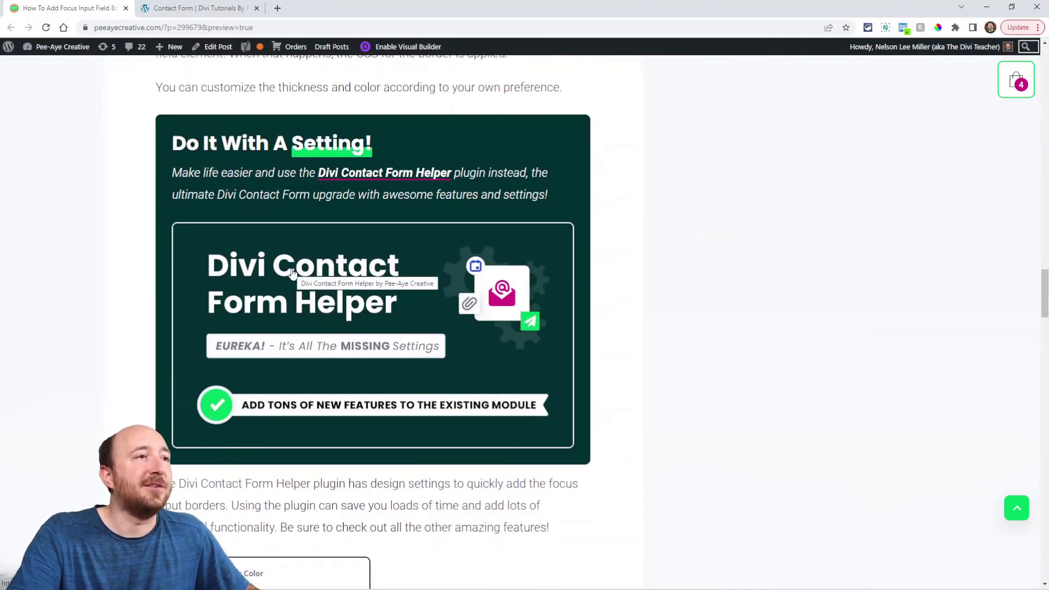
{"action": "scroll", "coordinate": [405, 280], "scroll_direction": "down", "scroll_amount": 4}
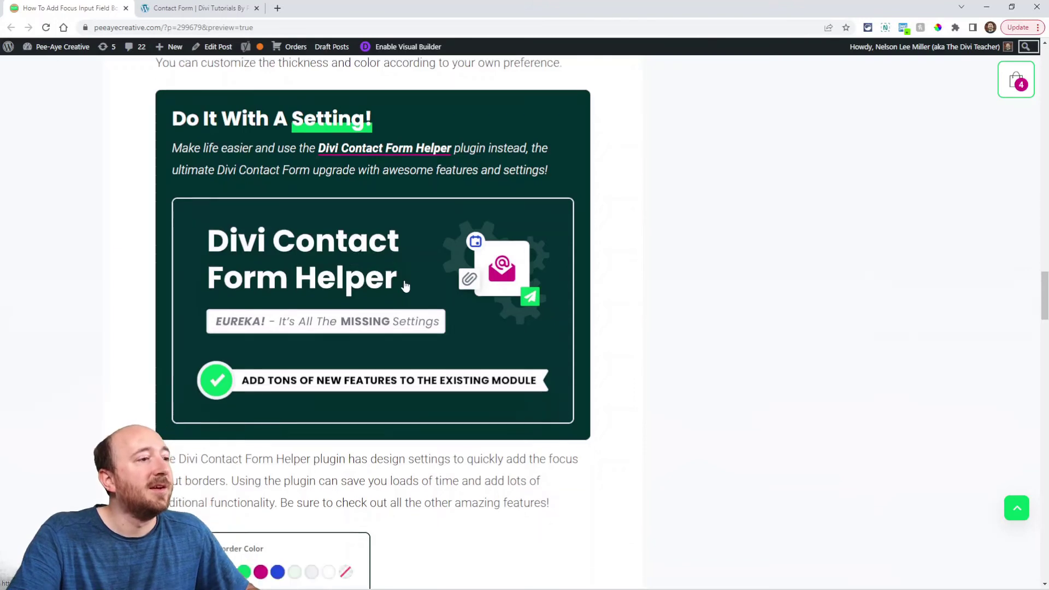
{"action": "scroll", "coordinate": [405, 281], "scroll_direction": "down", "scroll_amount": 2}
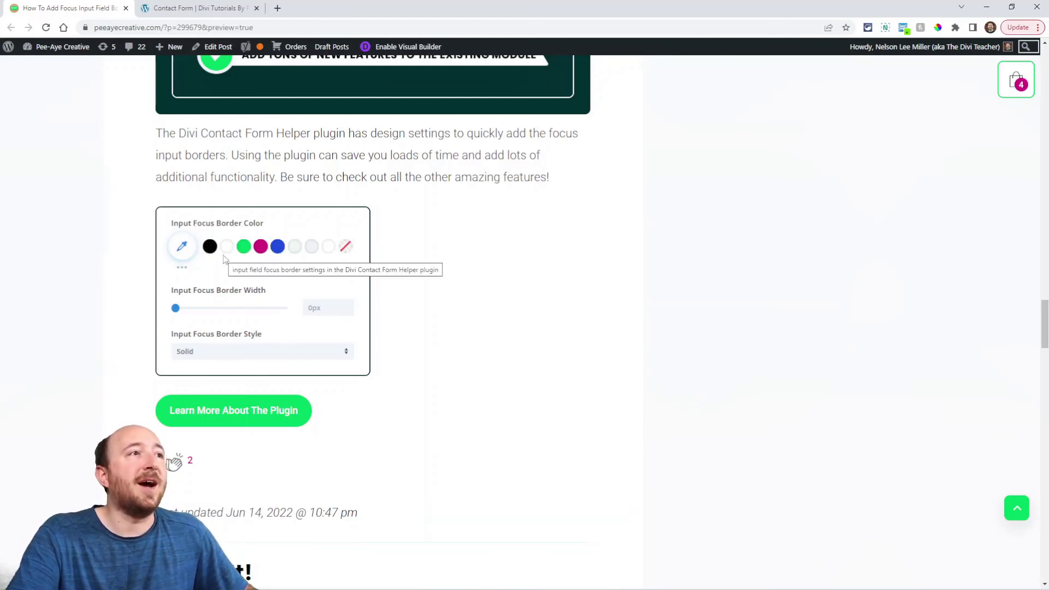
{"action": "scroll", "coordinate": [276, 134], "scroll_direction": "up", "scroll_amount": 2}
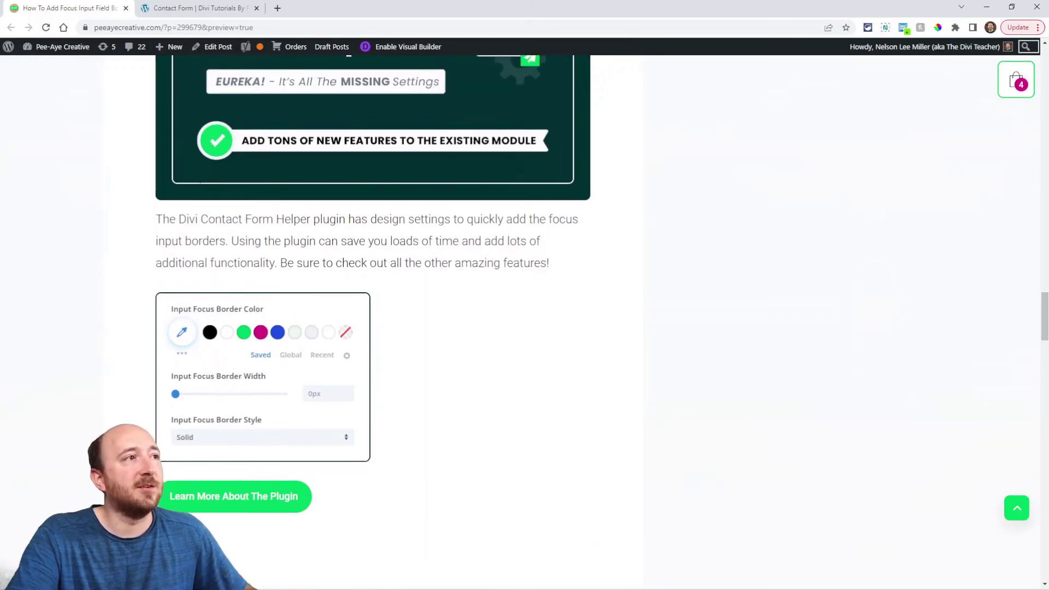